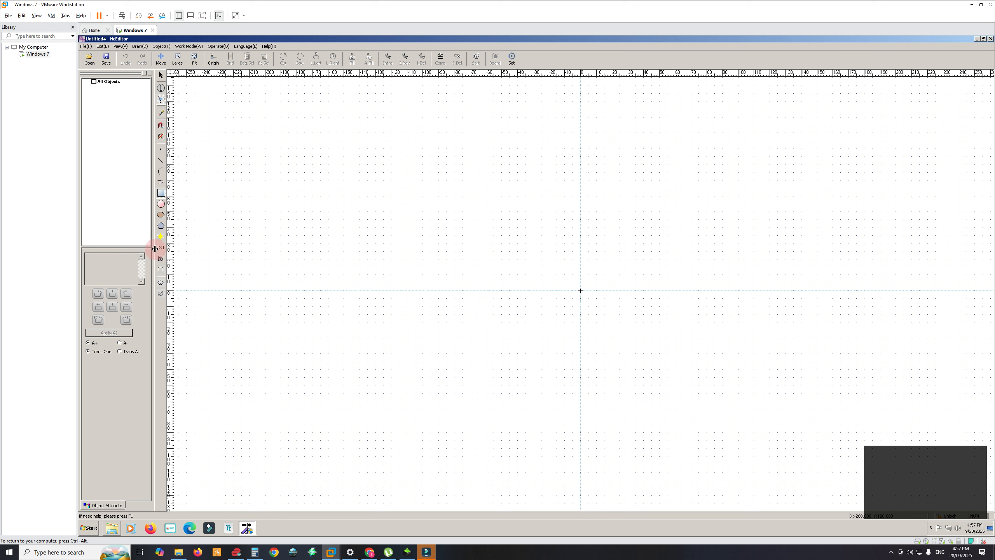
Draw a rectangle 400 wide and 150 high with its lower-left corner at the origin.
left_click(161, 195)
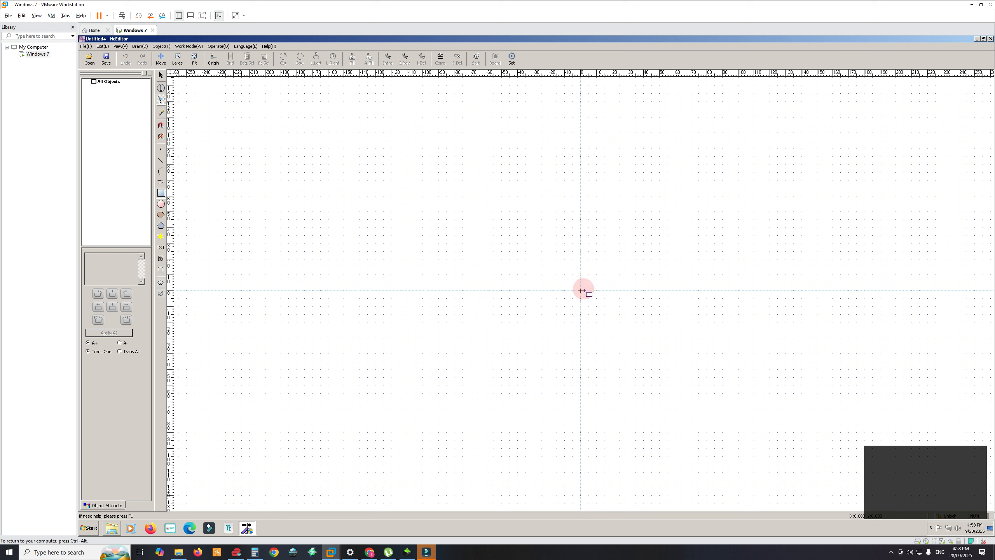
middle_click_drag(581, 291, 220, 421)
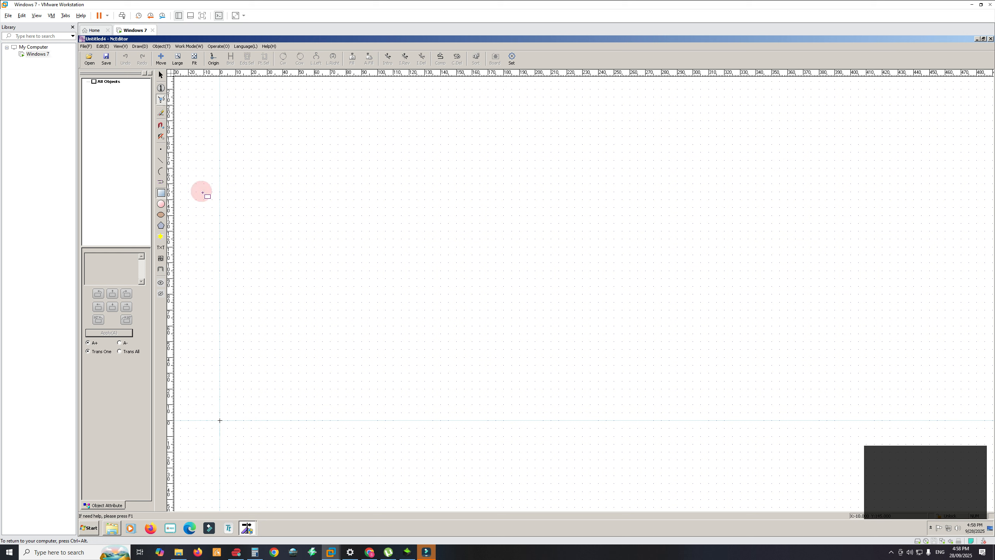
left_click(160, 75)
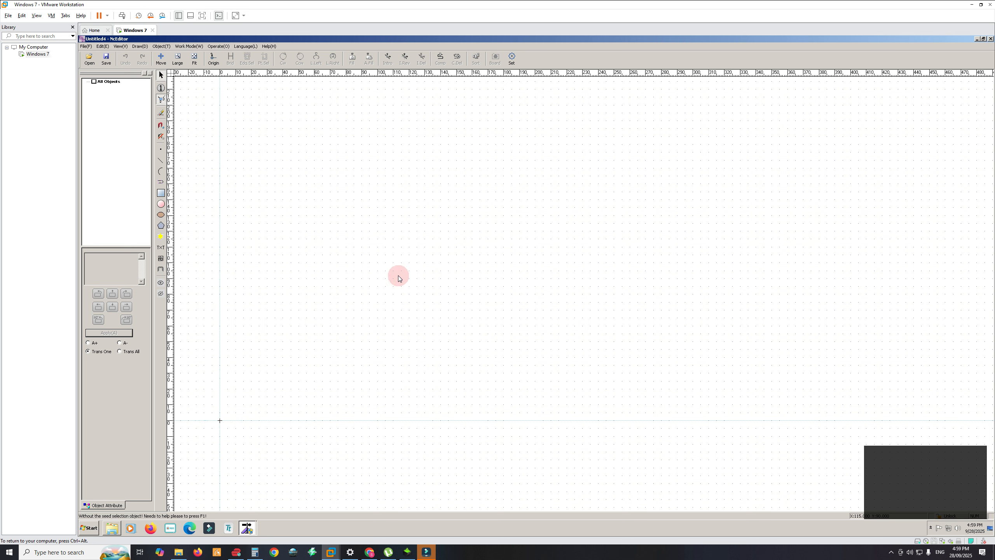
left_click(161, 194)
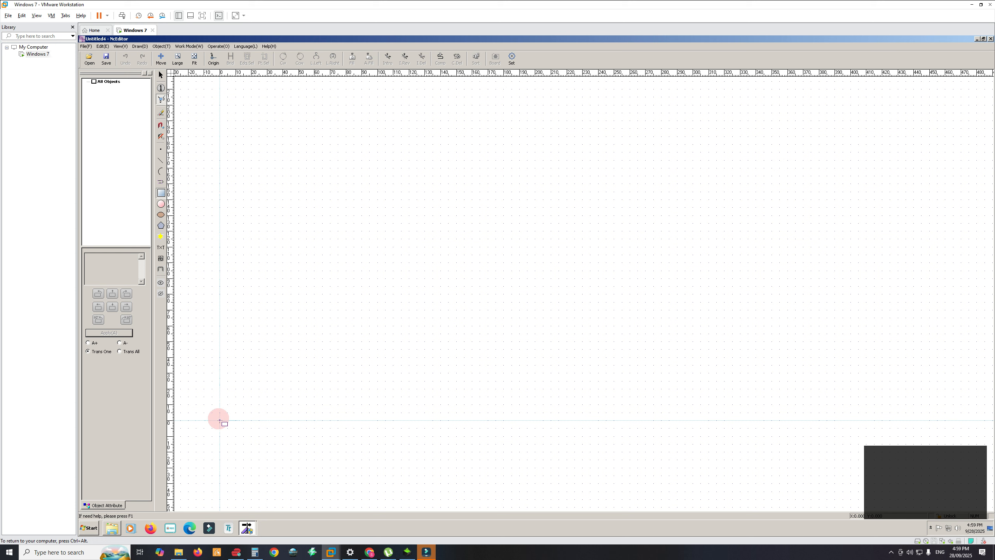
left_click(219, 421)
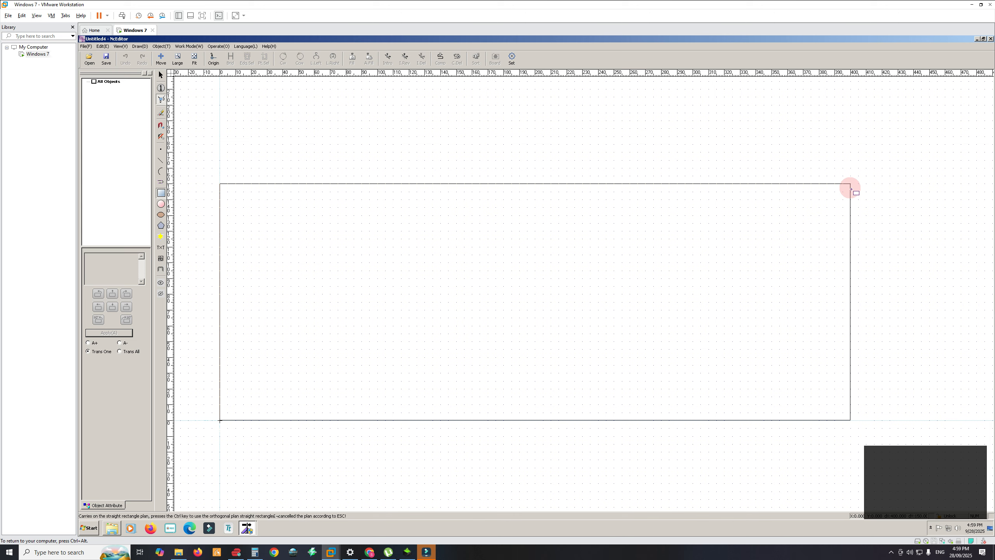
left_click(850, 189)
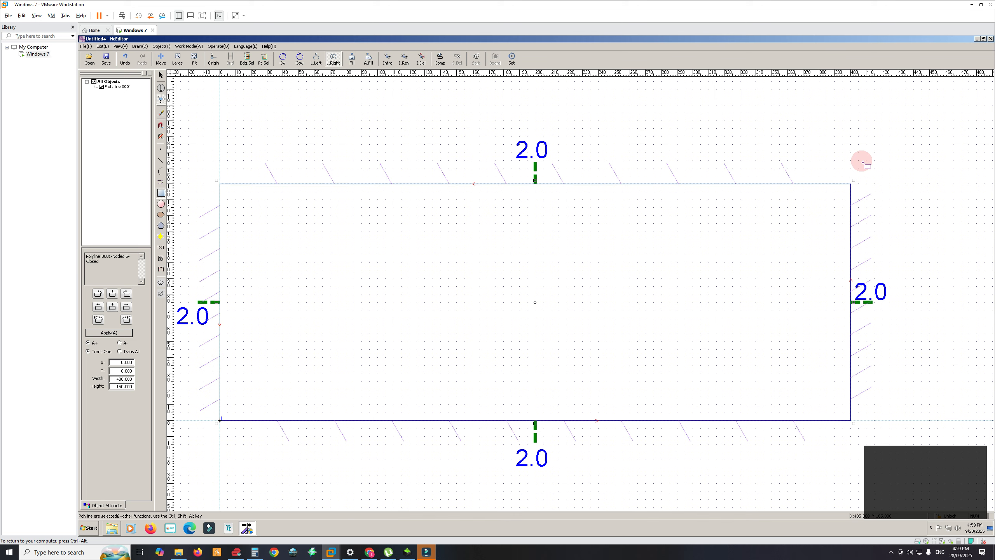
Examine the rectangle's full outline and its upper-right corner at different zoom levels.
scroll(472, 304, "down", 3)
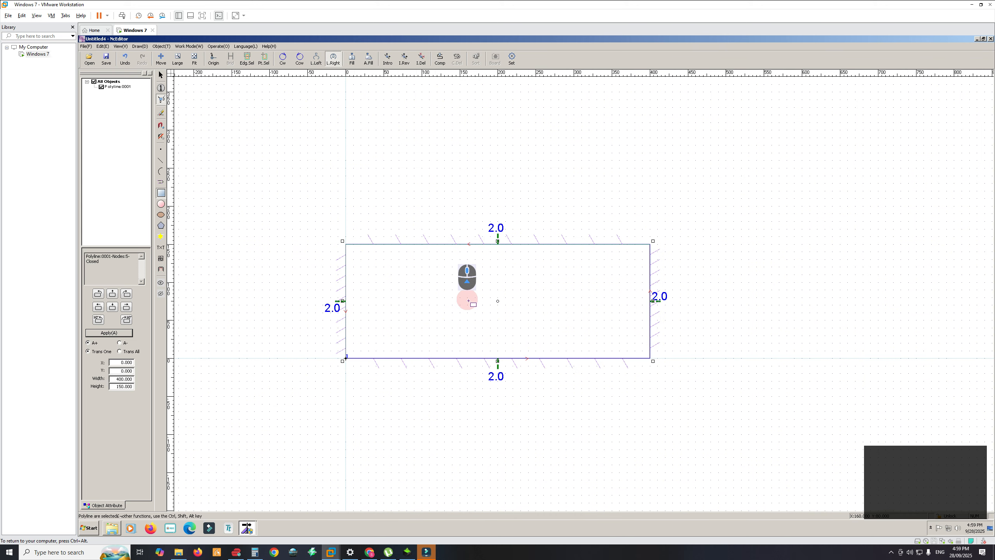
scroll(662, 277, "up", 2)
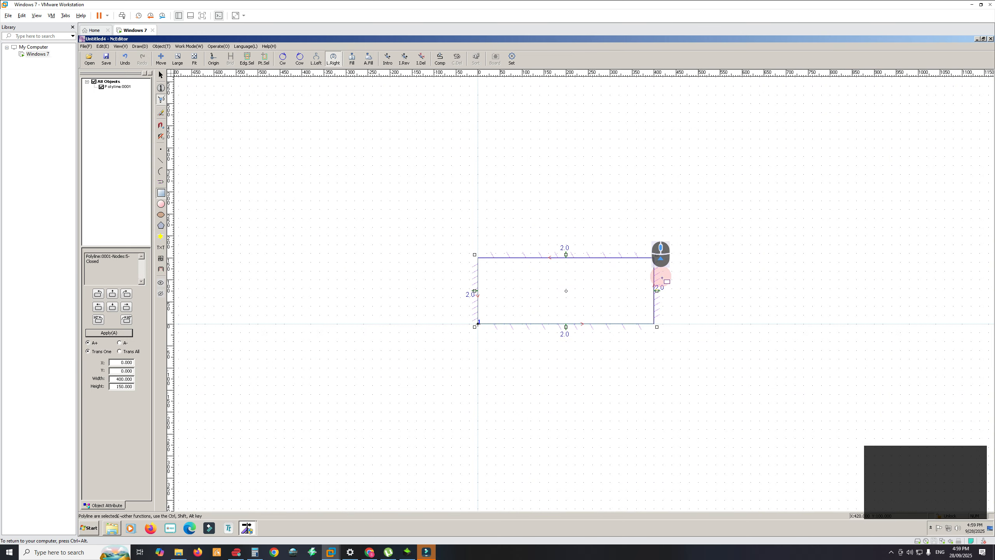
scroll(662, 278, "up", 4)
scroll(666, 282, "down", 2)
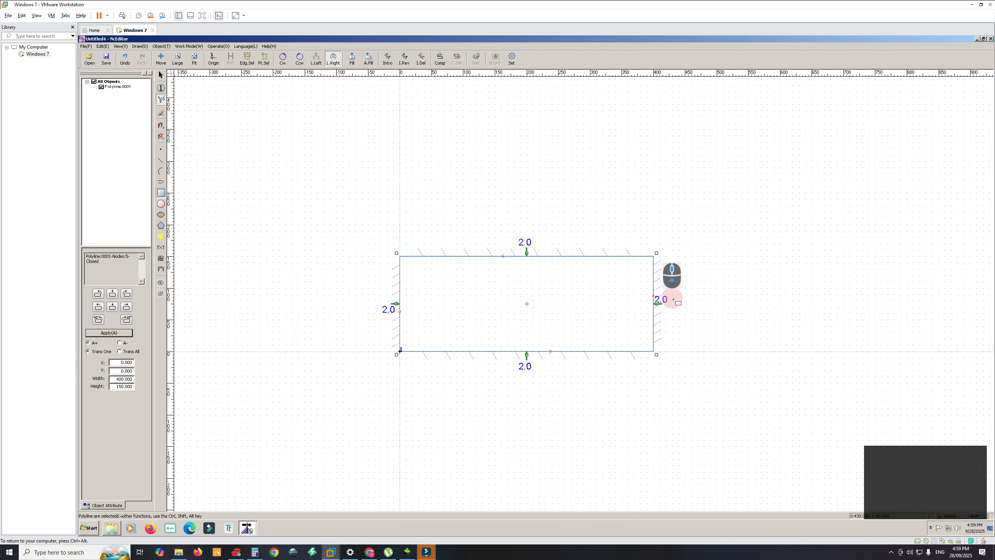
scroll(229, 447, "up", 2)
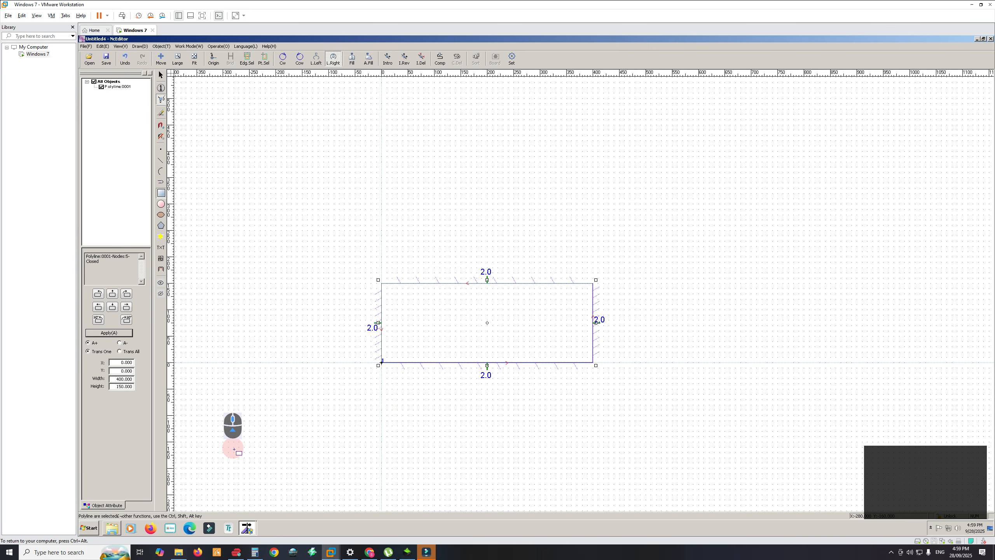
scroll(229, 459, "up", 2)
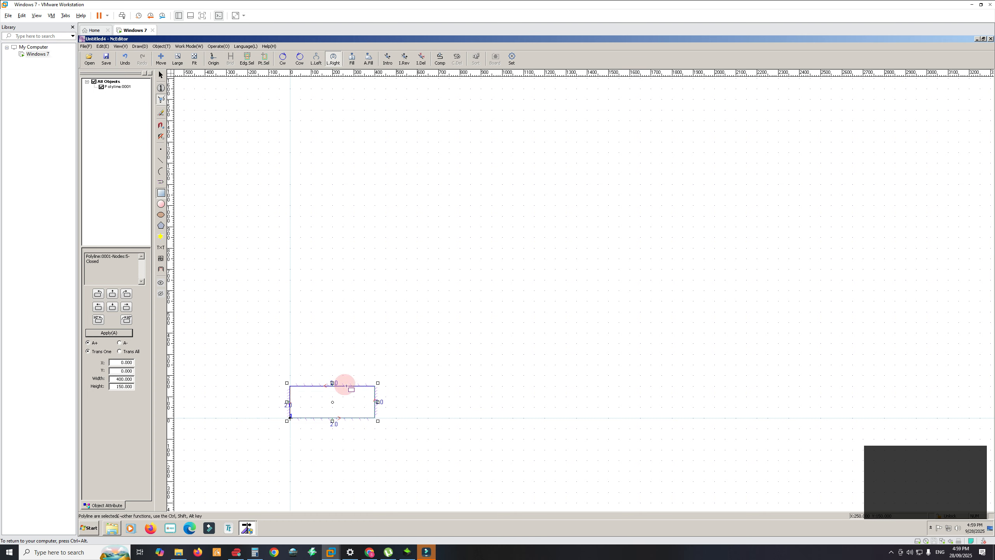
scroll(375, 385, "down", 5)
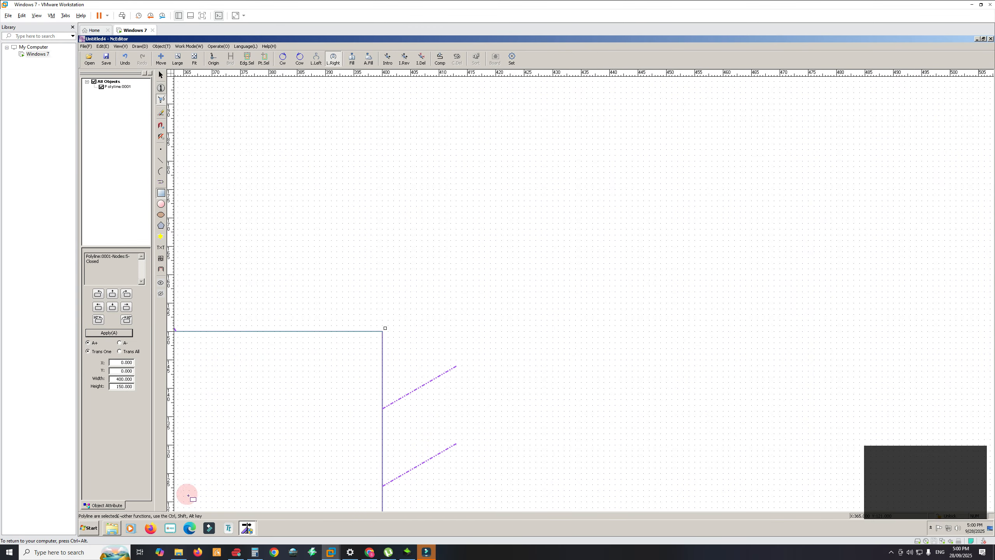
scroll(193, 493, "up", 1)
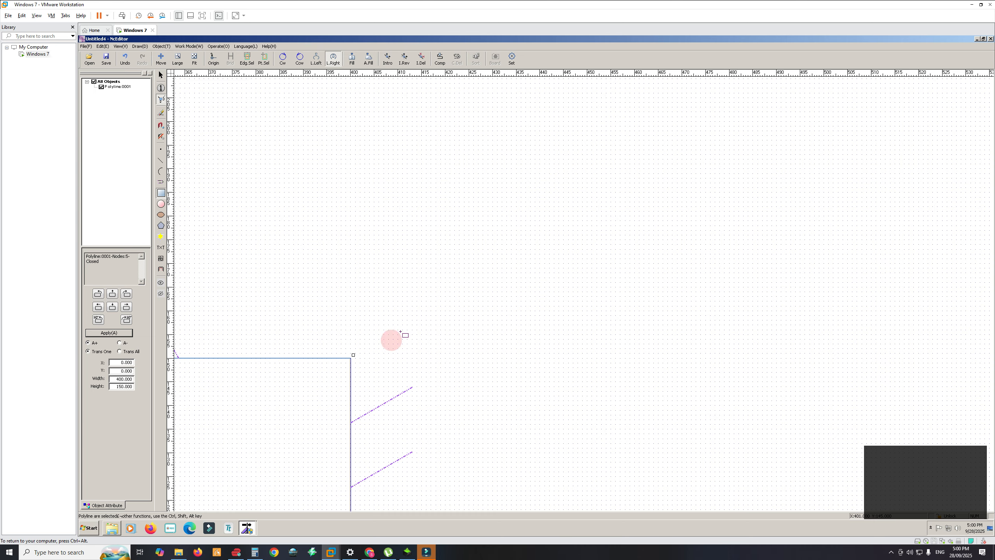
scroll(862, 134, "up", 1)
scroll(862, 134, "up", 3)
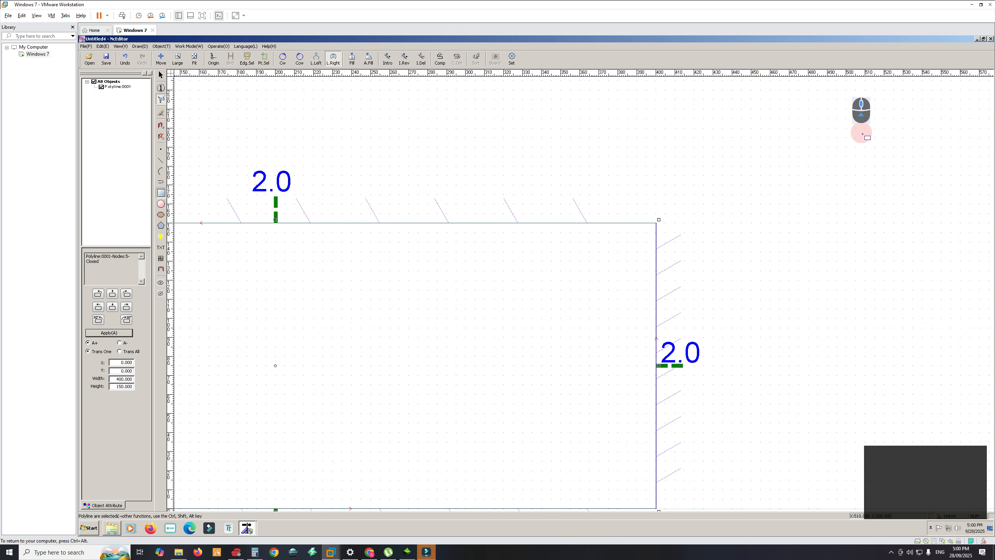
scroll(862, 135, "up", 1)
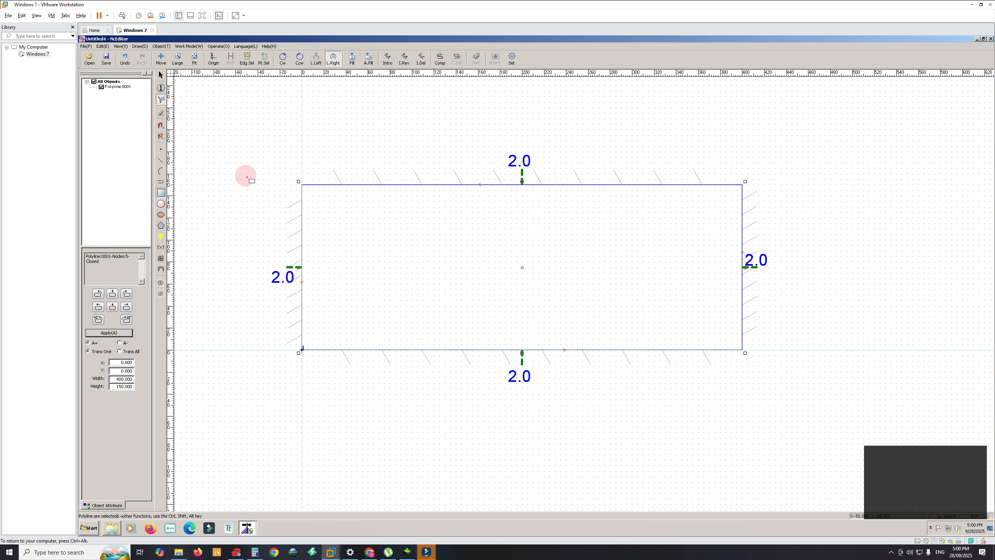
Deselect the rectangle and reselect it, trying both the object list and a selection window around the shape.
key("Escape")
key("Escape")
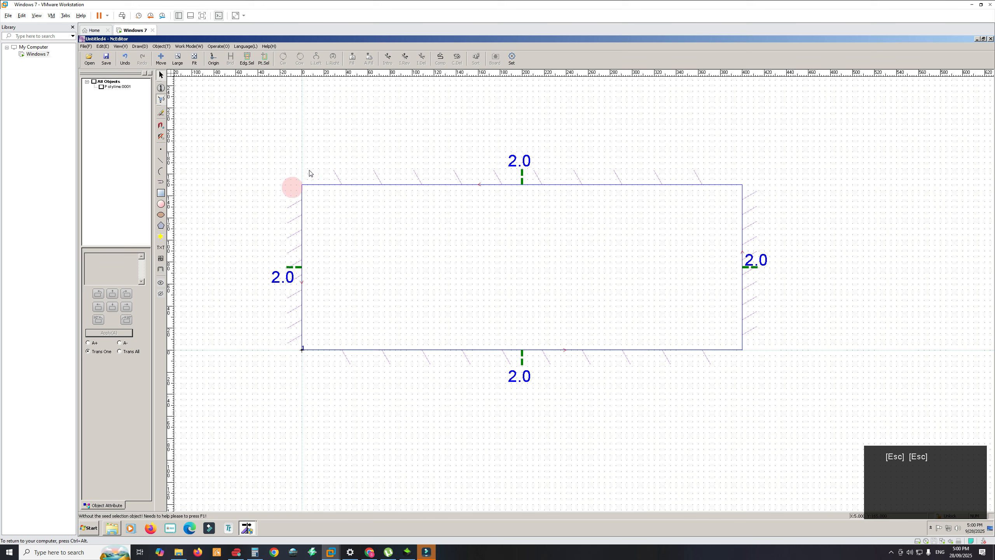
left_click(101, 87)
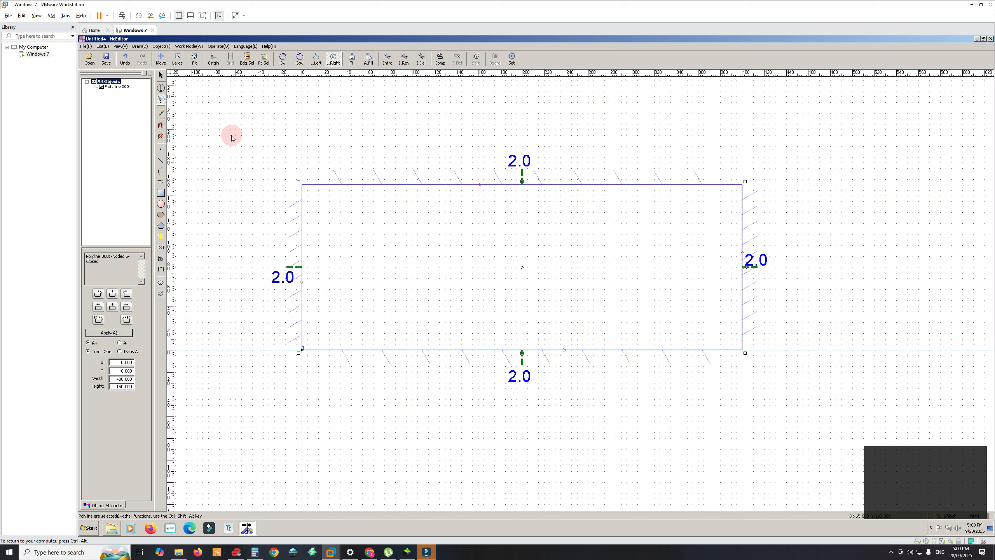
key("Escape")
key("Escape")
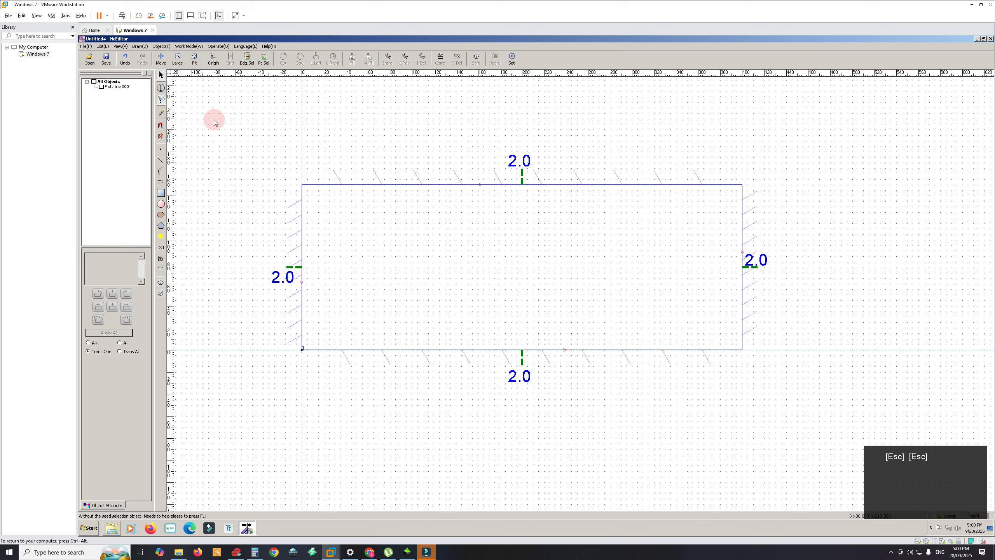
left_click(226, 130)
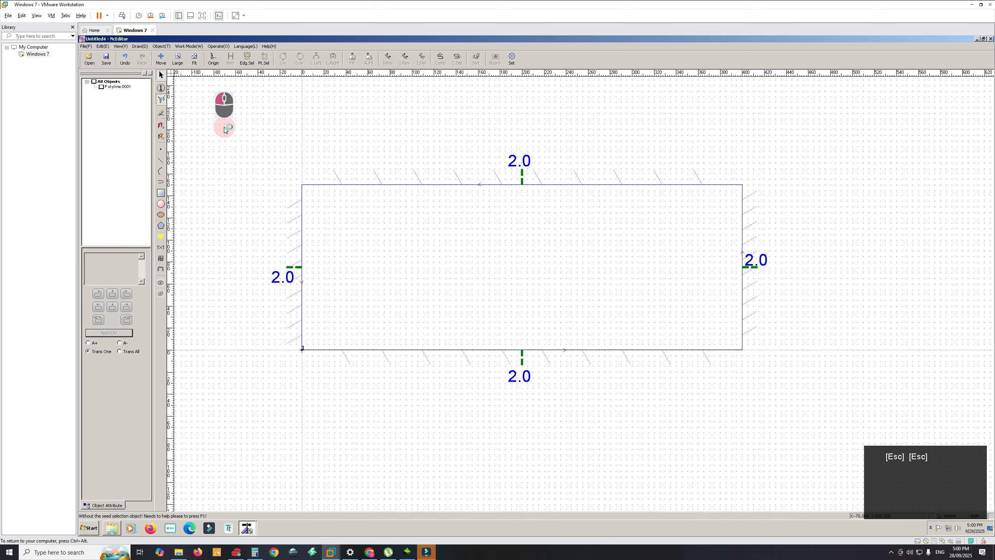
left_click_drag(225, 131, 808, 405)
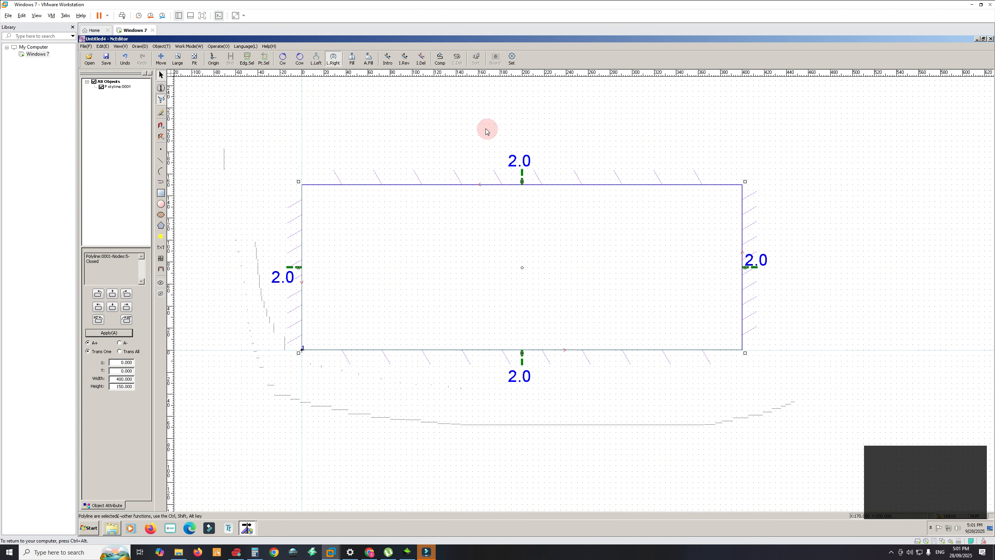
Switch the rectangle's machining direction between clockwise and counterclockwise, leaving it set to clockwise.
left_click(283, 59)
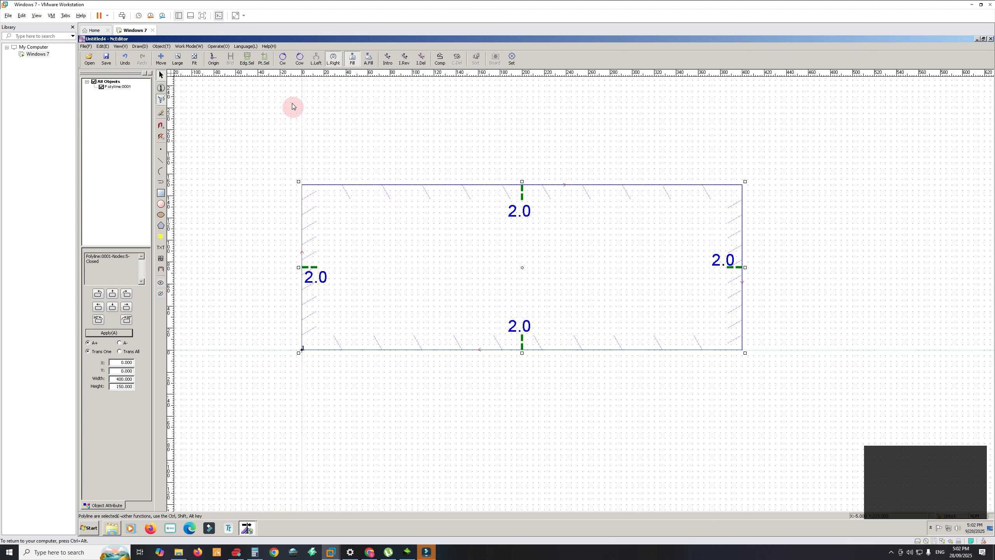
left_click(299, 63)
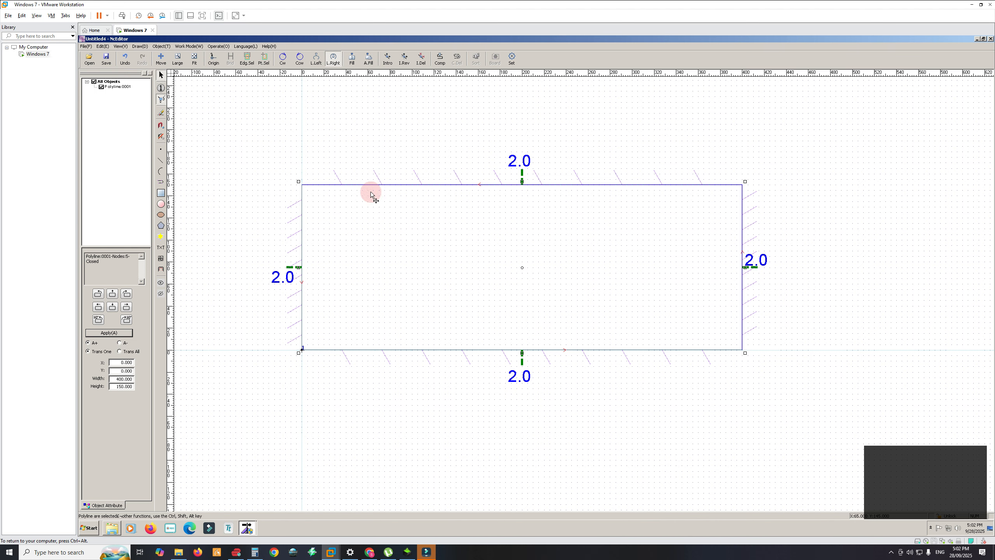
left_click(282, 59)
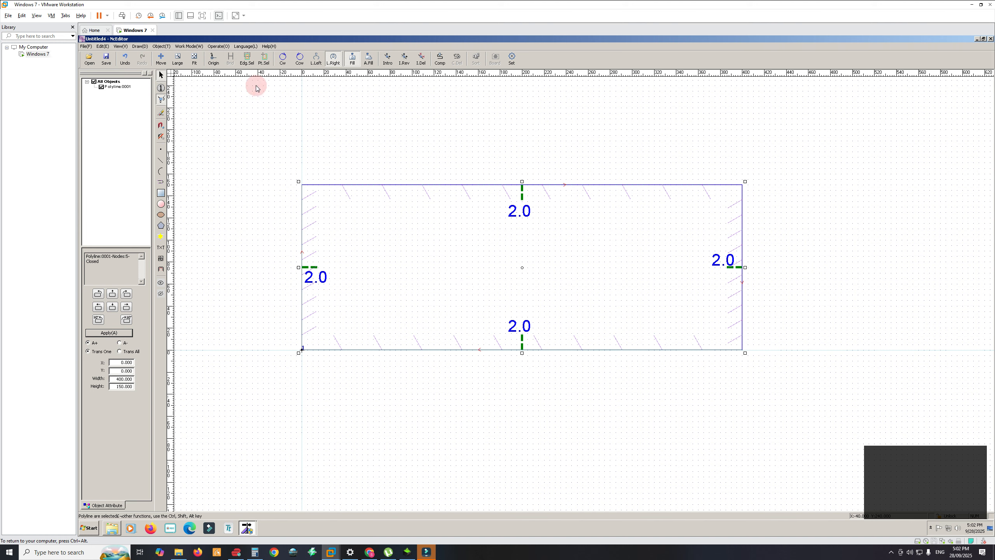
Set the tilt angle of all the rectangle's edges to 0 degrees.
left_click(244, 59)
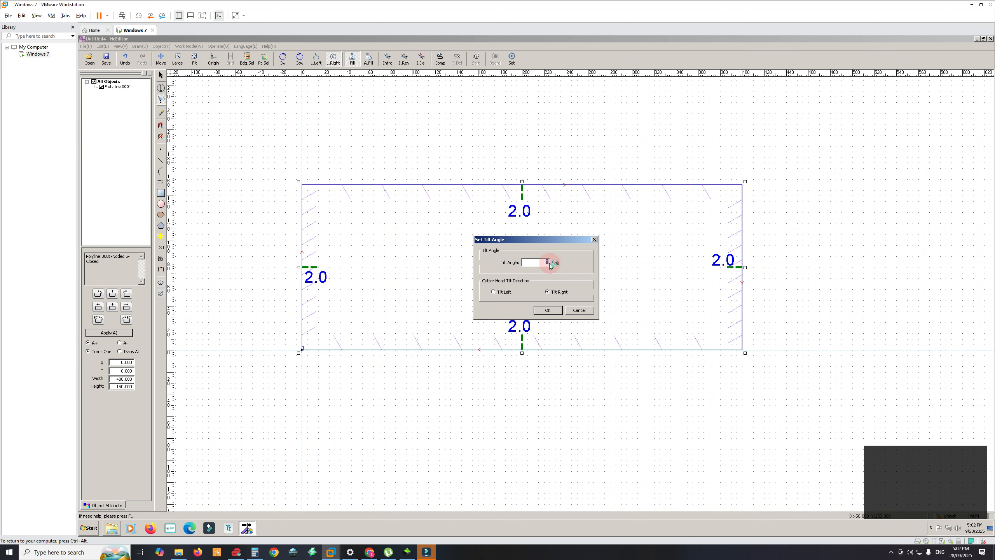
type("0")
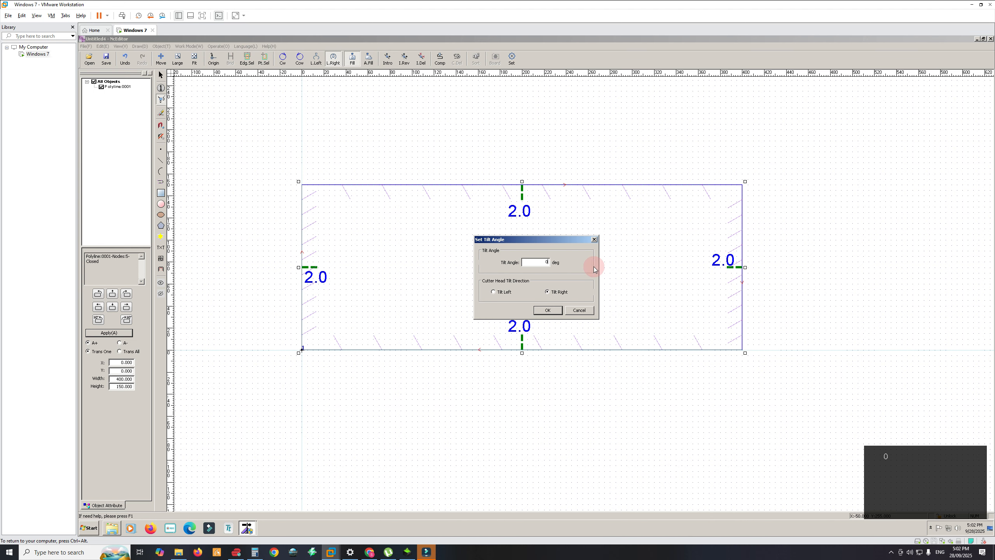
left_click(547, 310)
left_click(704, 241)
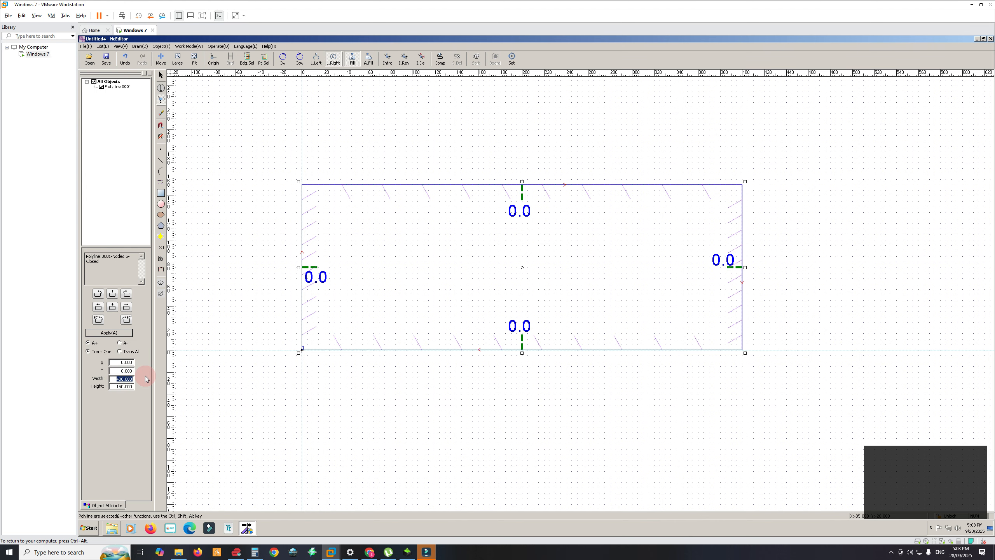
double_click(113, 379)
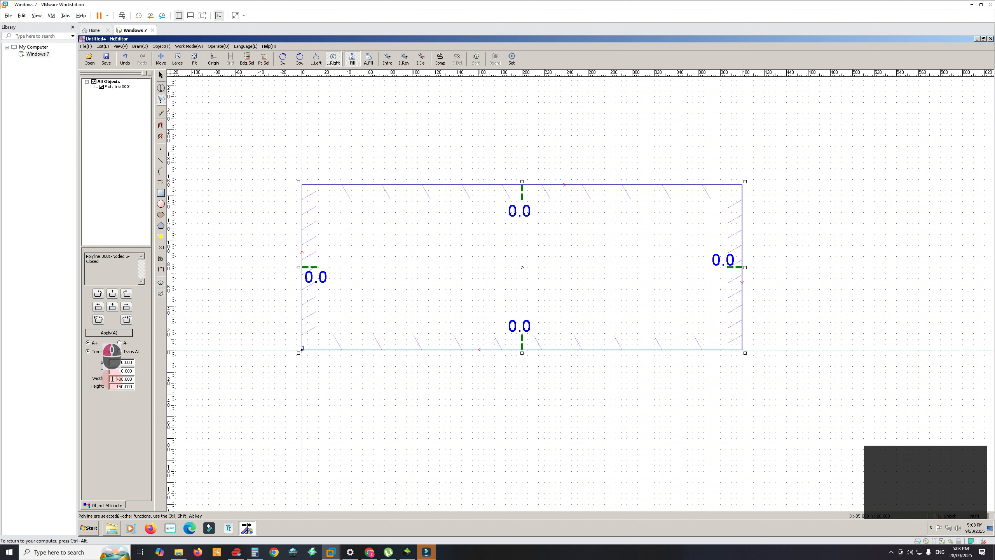
left_click(116, 379)
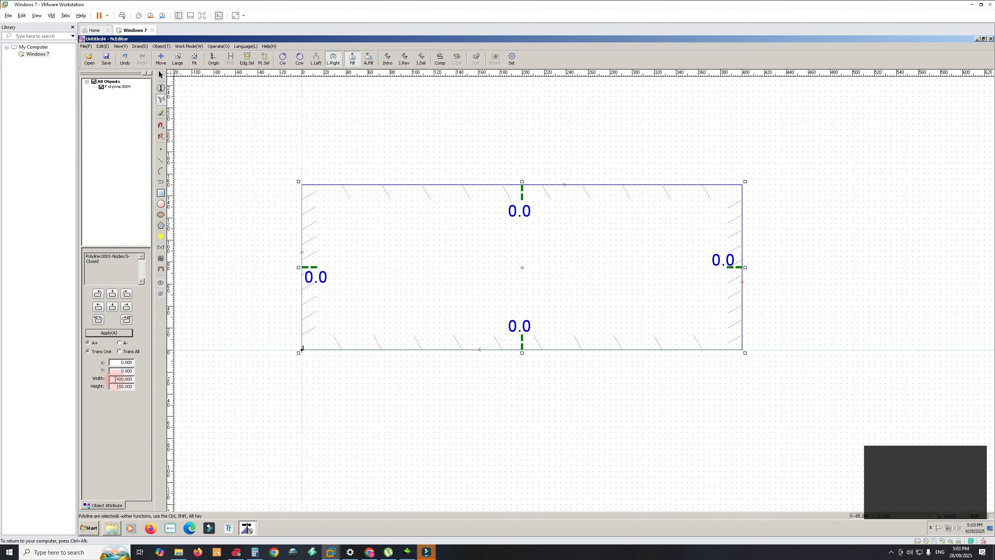
left_click(115, 379)
left_click_drag(114, 379, 139, 383)
right_click(208, 374)
key("Escape")
key("Escape")
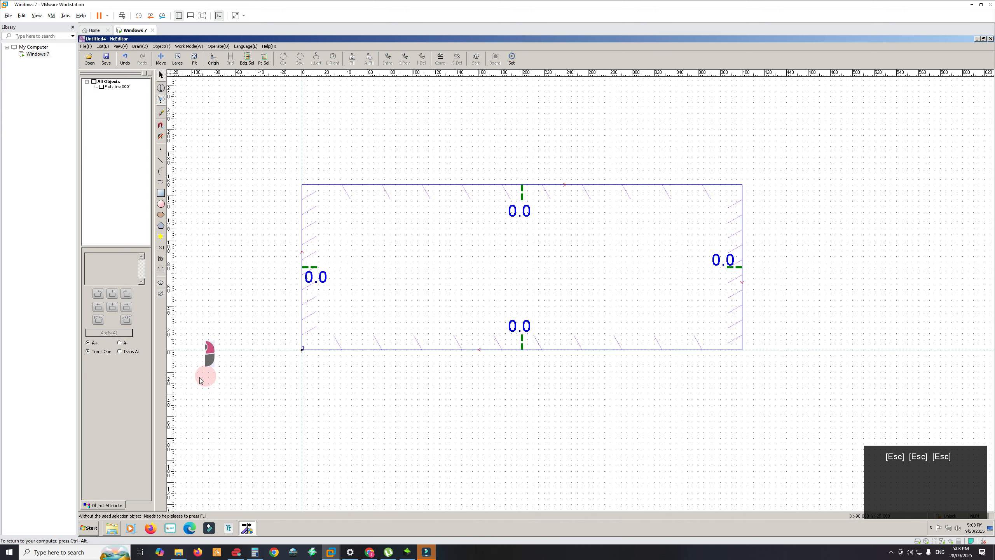
left_click(102, 88)
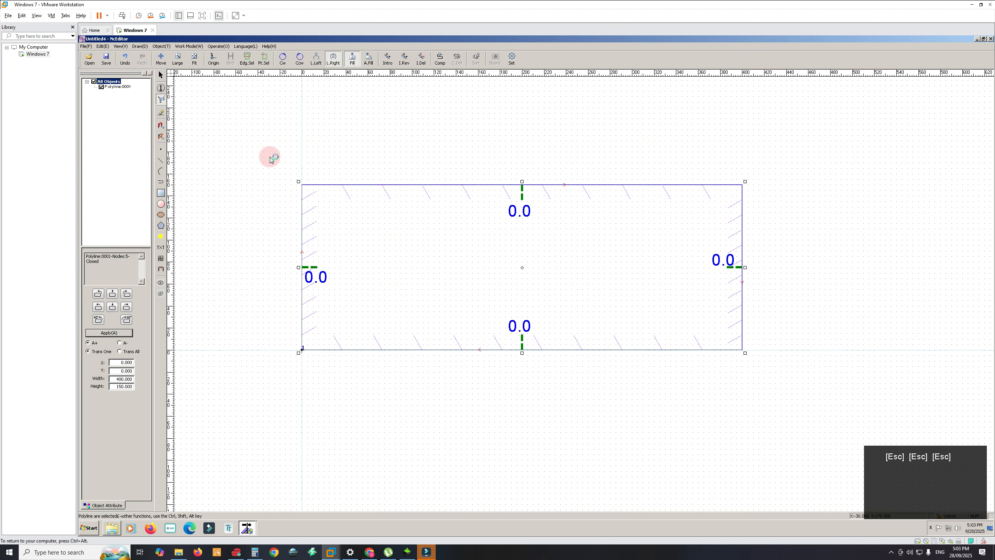
left_click_drag(269, 158, 800, 396)
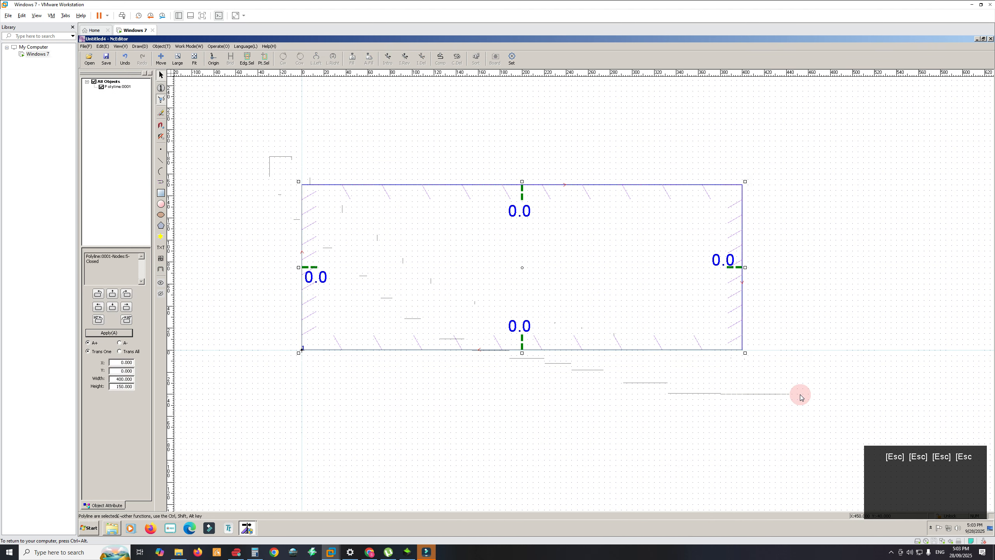
Resize the rectangle to a width of 1200 and a height of 500, and deselect it.
left_click(102, 87)
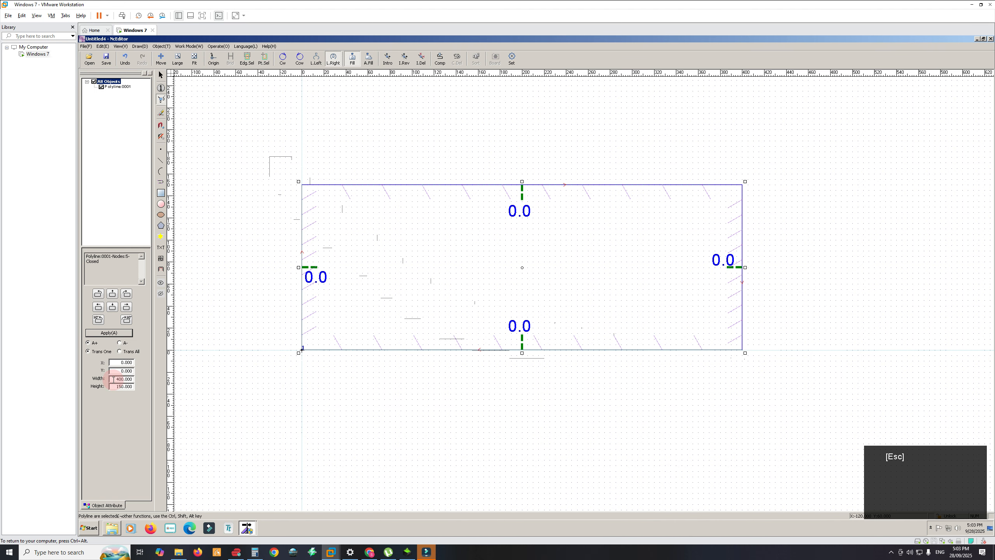
double_click(113, 379)
left_click(113, 386)
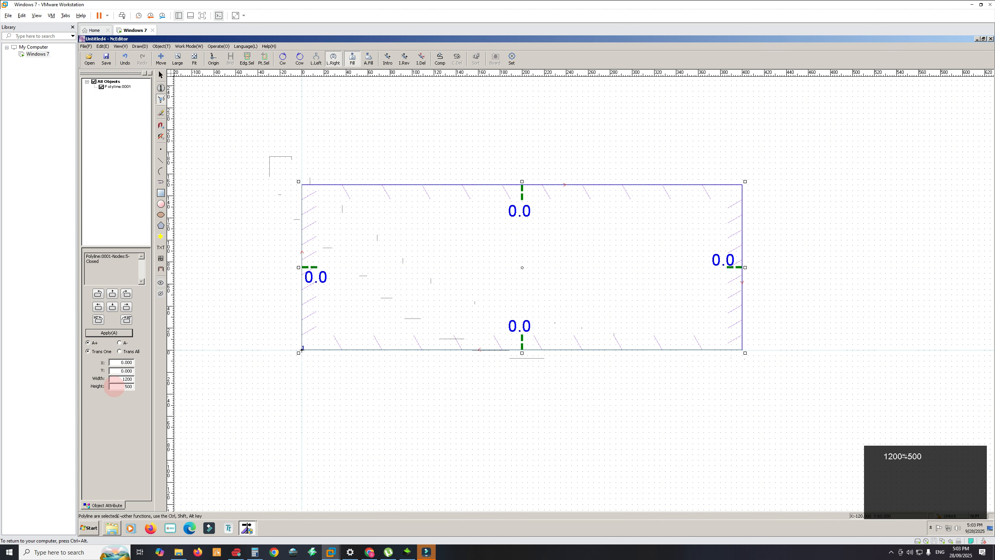
key("Return")
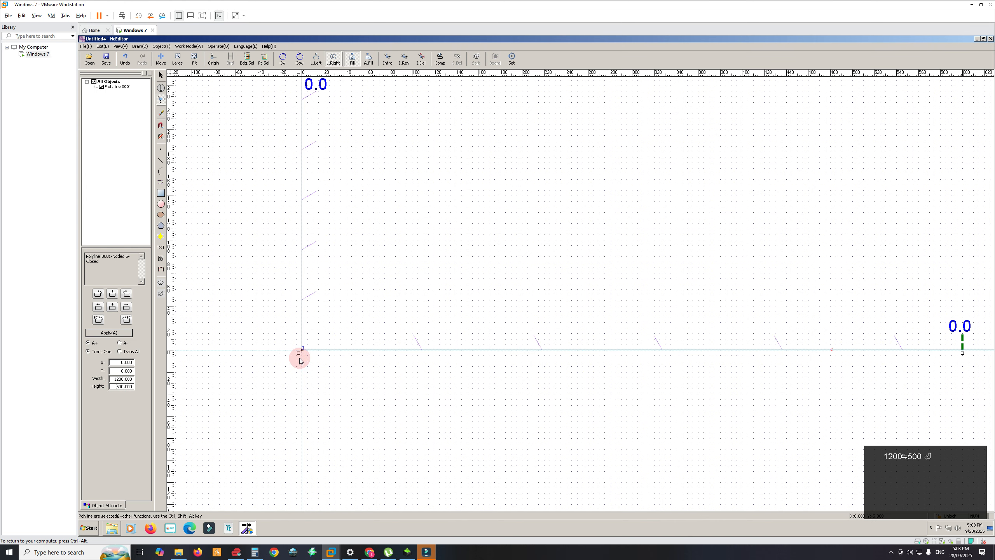
right_click(284, 340)
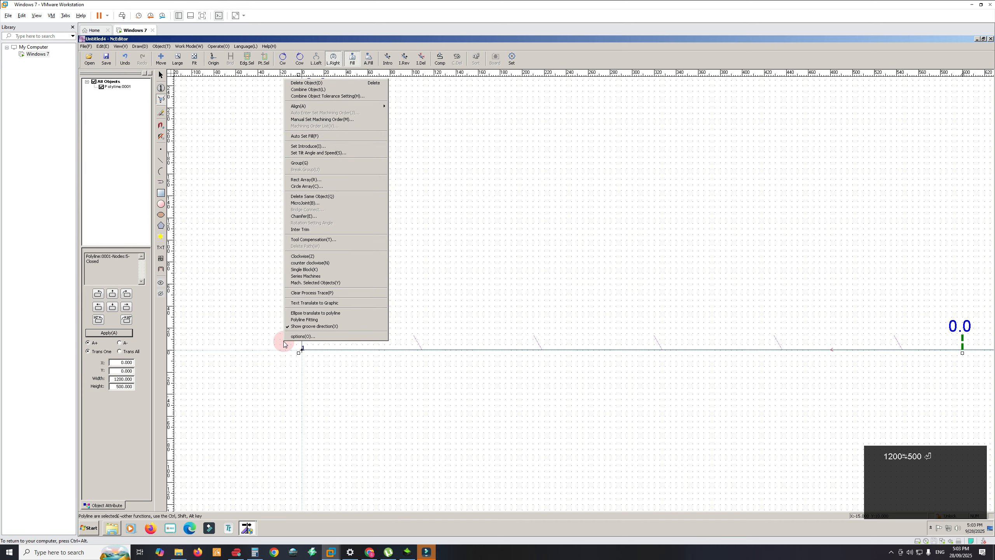
key("Escape")
key("Escape")
scroll(270, 344, "up", 3)
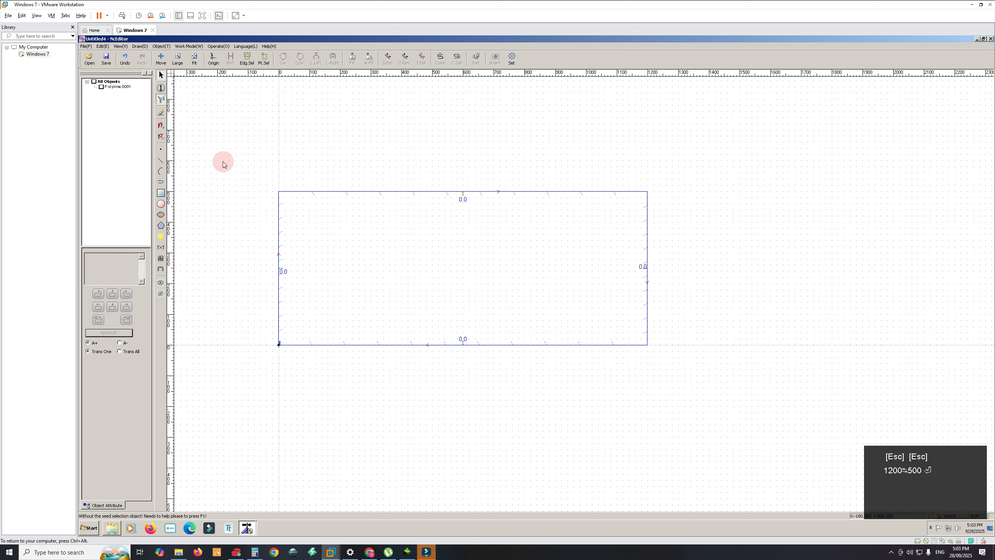
Reselect the rectangle from the object list and open its X position for editing.
left_click(101, 87)
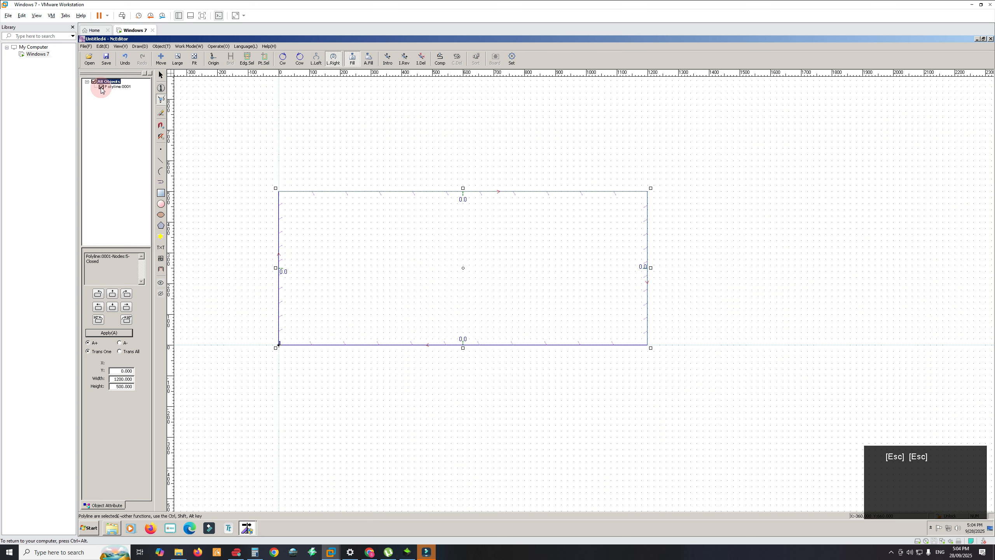
left_click(121, 362)
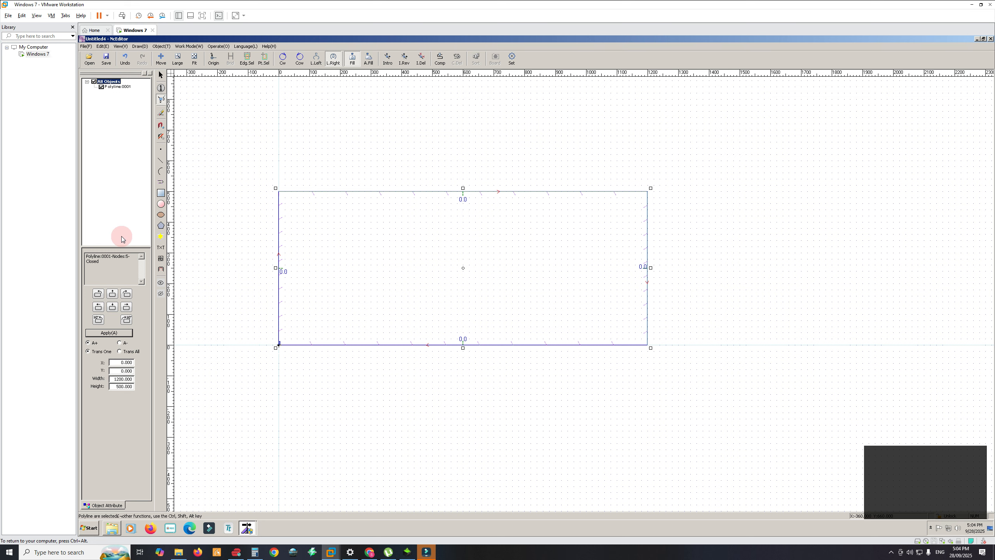